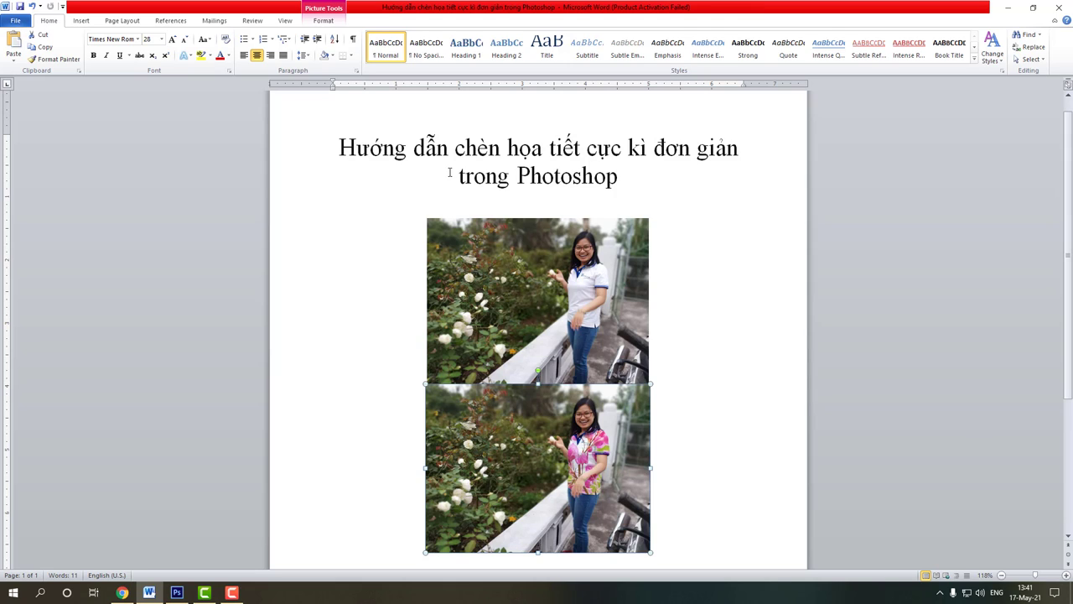
Look over the tutorial's title and its two example pictures
{"action": "mouse_move", "coordinate": [457, 149]}
{"action": "left_mouse_down"}
{"action": "mouse_move", "coordinate": [627, 149]}
{"action": "mouse_move", "coordinate": [598, 179]}
{"action": "left_mouse_up"}
{"action": "left_click", "coordinate": [589, 176]}
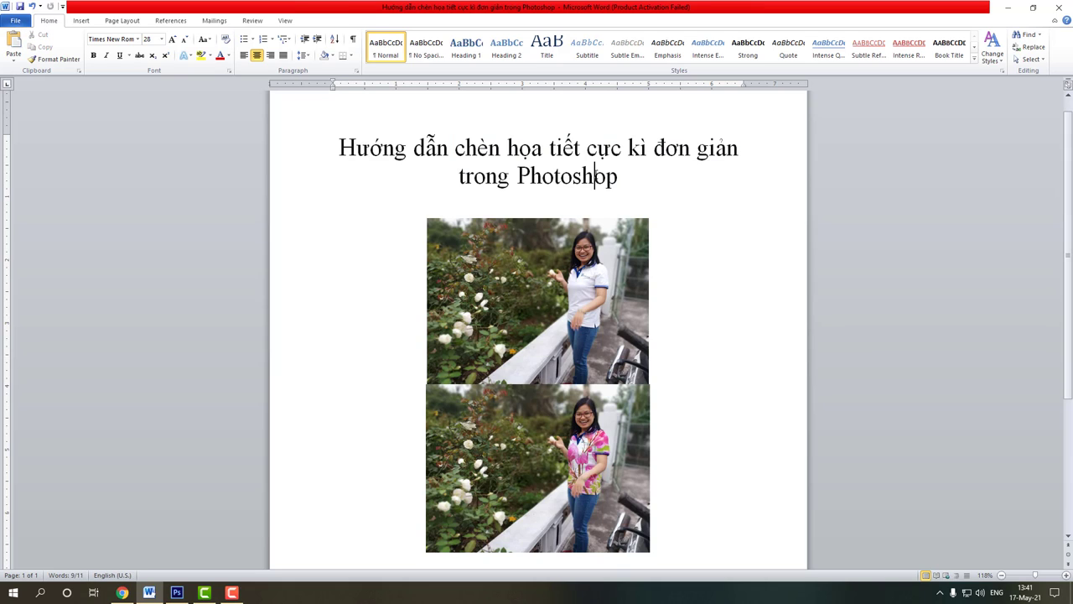
{"action": "left_click", "coordinate": [517, 294]}
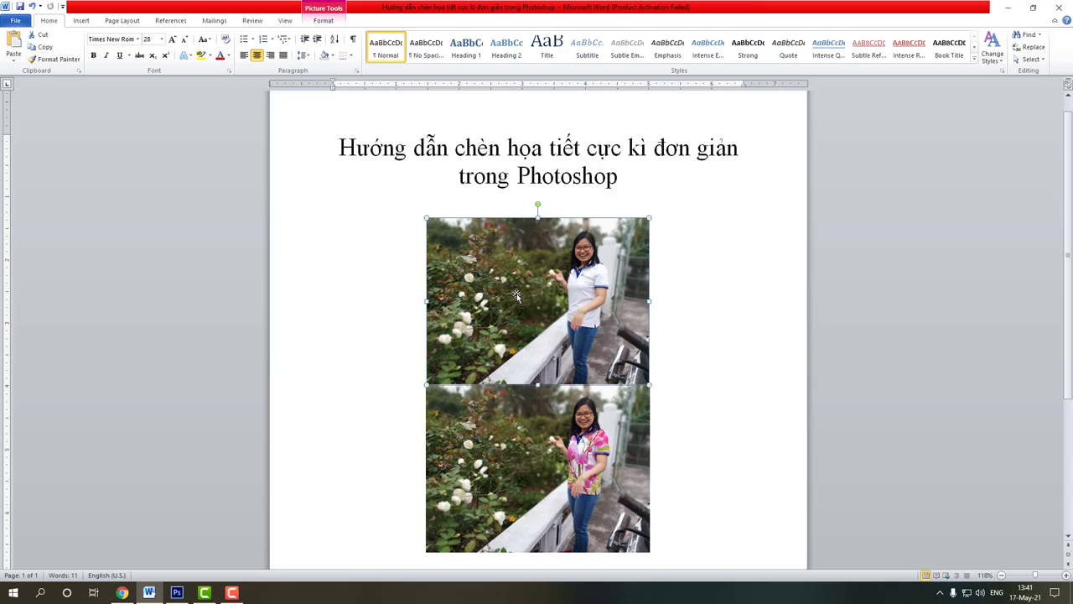
{"action": "left_click", "coordinate": [527, 426]}
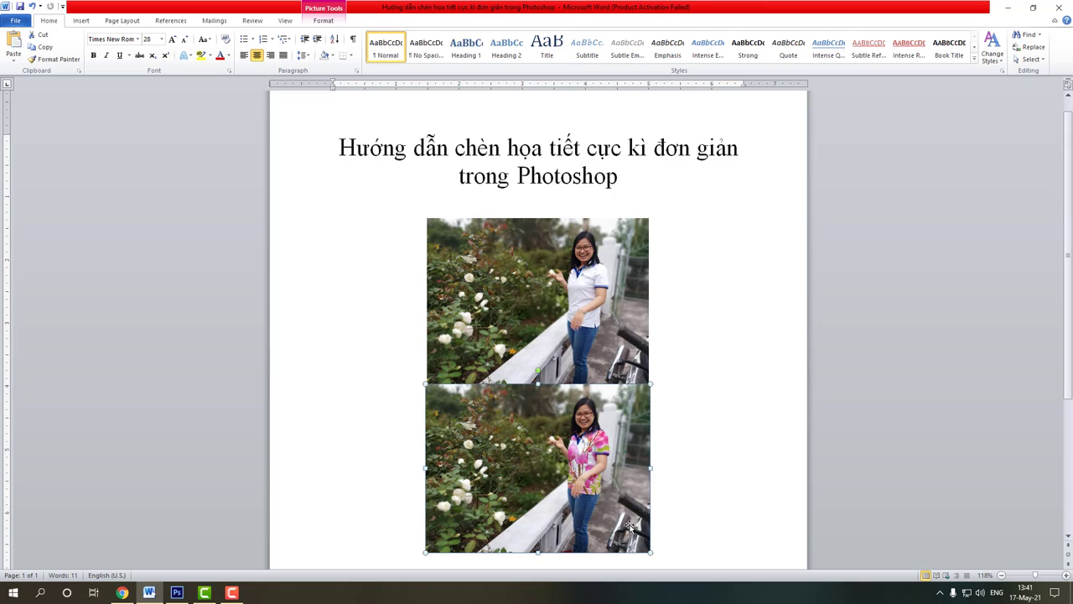
Display the photo of the woman in the white shirt at 100% zoom
{"action": "left_click", "coordinate": [721, 401]}
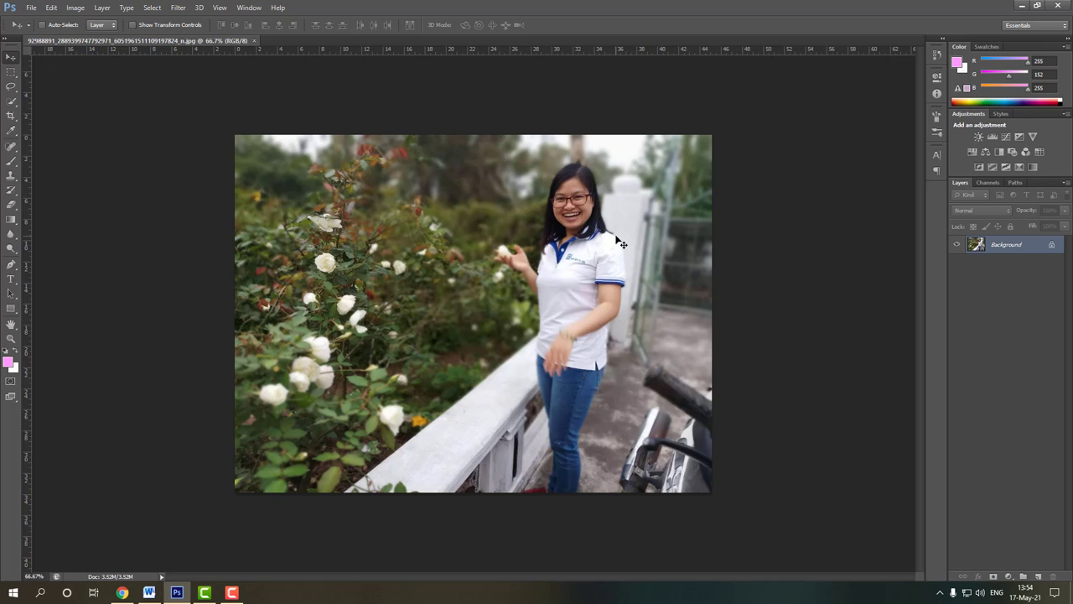
{"action": "key", "text": "ctrl+plus"}
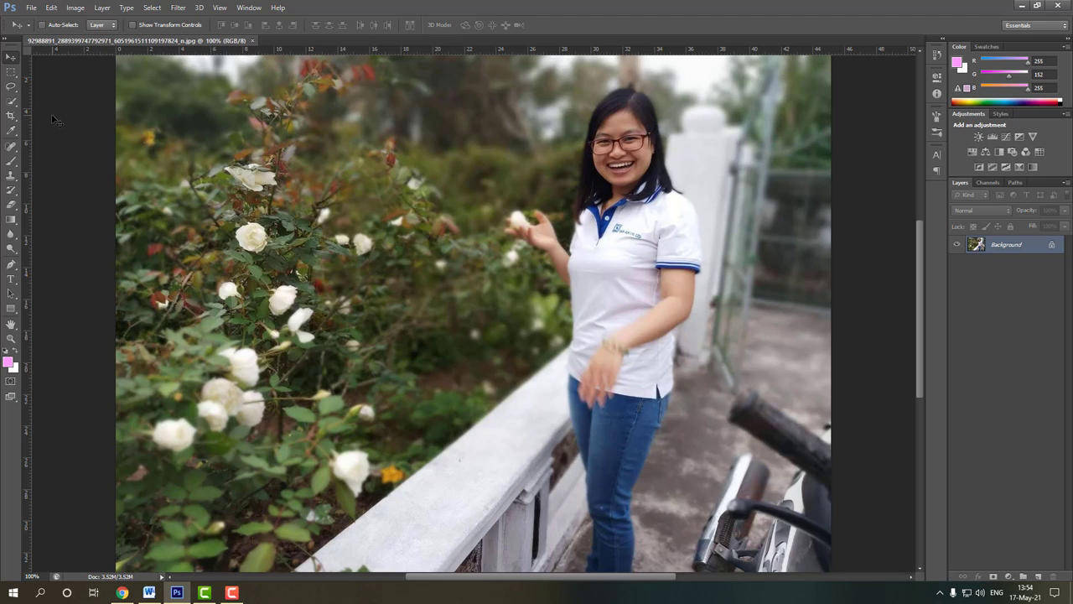
{"action": "left_click_drag", "start_coordinate": [10, 86], "coordinate": [50, 93]}
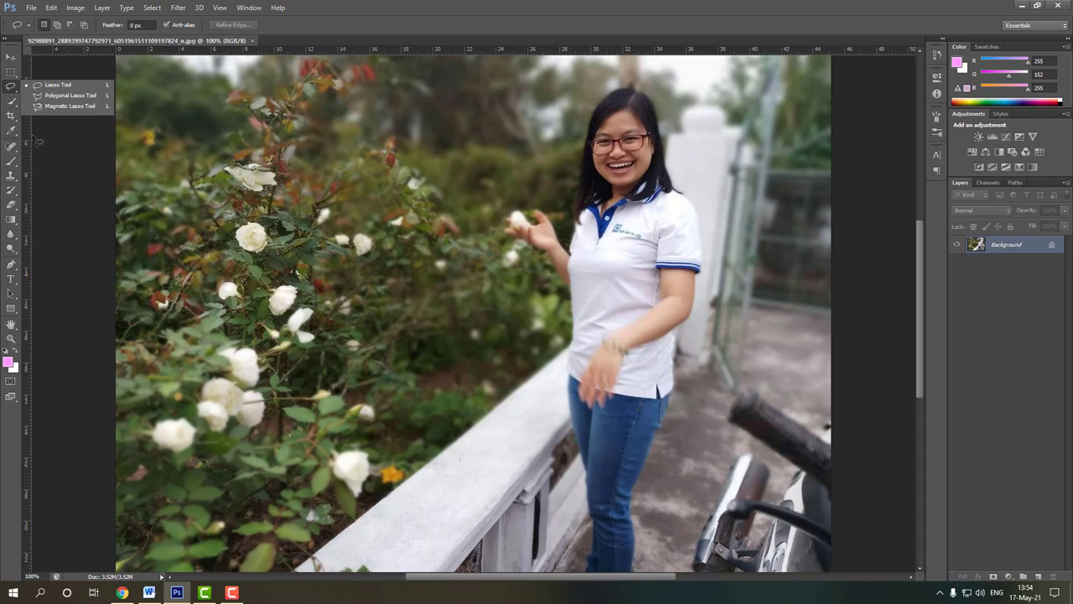
Lasso the woman's white shirt, adding the arm and hem, and copy it to Layer 1
{"action": "left_click_drag", "start_coordinate": [10, 101], "coordinate": [53, 104]}
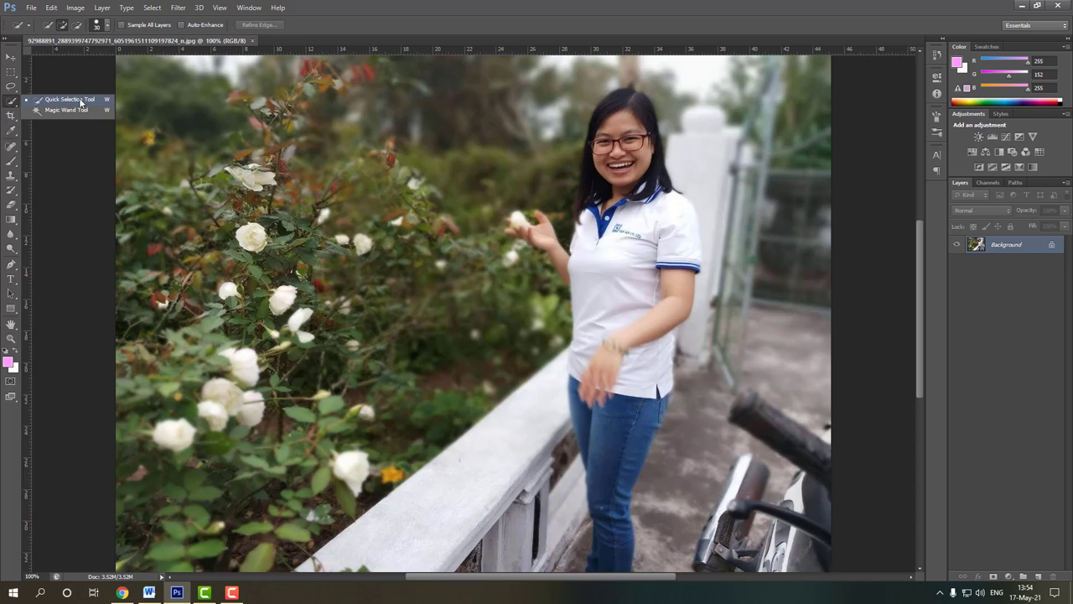
{"action": "left_click", "coordinate": [12, 88]}
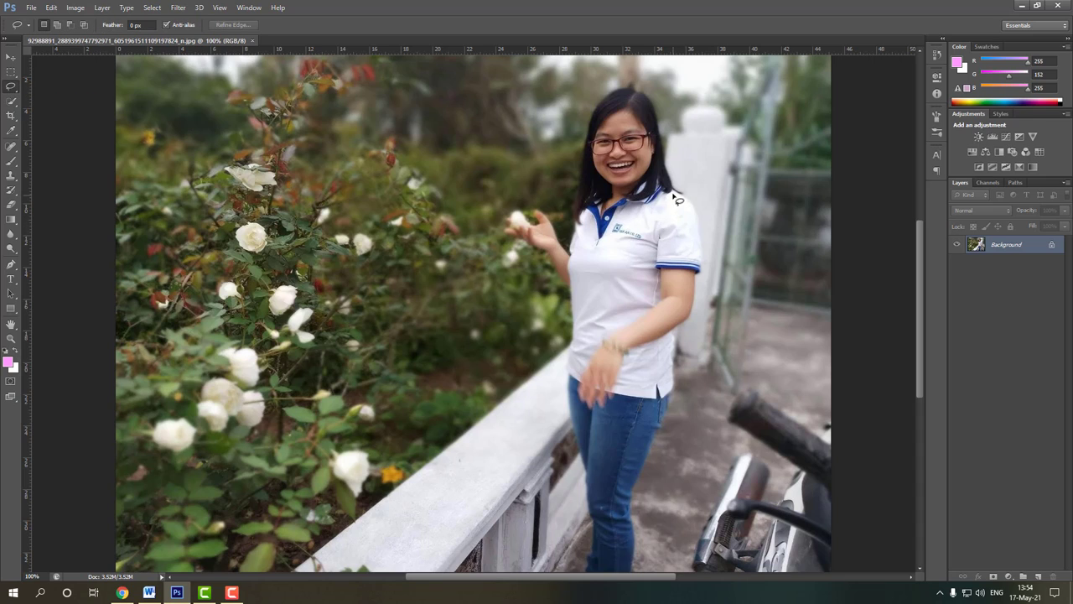
{"action": "mouse_move", "coordinate": [678, 194]}
{"action": "left_mouse_down"}
{"action": "mouse_move", "coordinate": [703, 246]}
{"action": "mouse_move", "coordinate": [669, 274]}
{"action": "mouse_move", "coordinate": [657, 313]}
{"action": "mouse_move", "coordinate": [612, 338]}
{"action": "mouse_move", "coordinate": [582, 384]}
{"action": "mouse_move", "coordinate": [571, 358]}
{"action": "mouse_move", "coordinate": [579, 224]}
{"action": "mouse_move", "coordinate": [599, 207]}
{"action": "mouse_move", "coordinate": [681, 195]}
{"action": "left_mouse_up"}
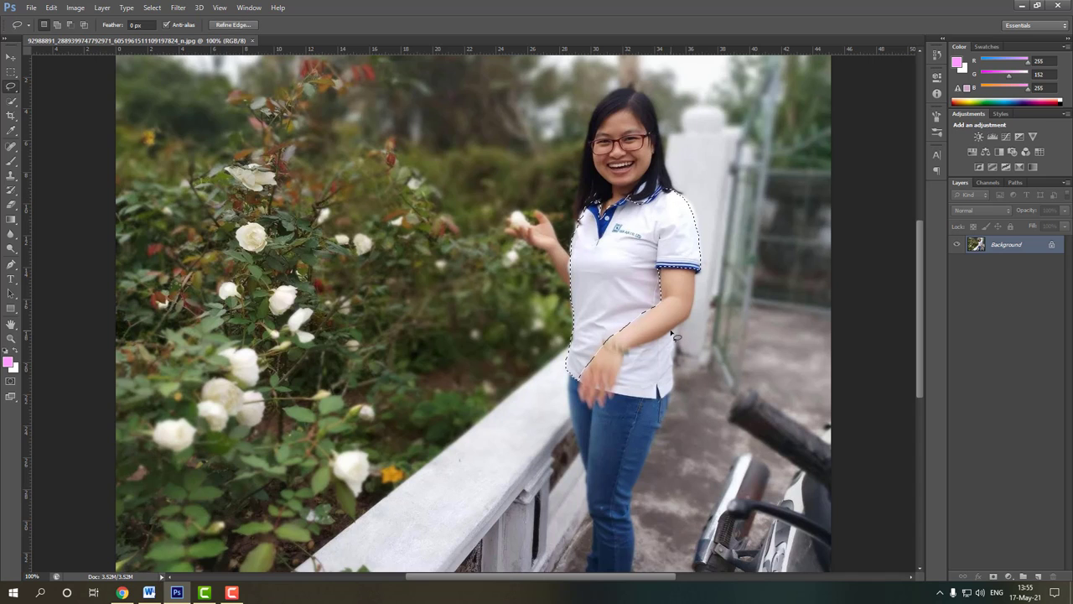
{"action": "key", "text": "shift"}
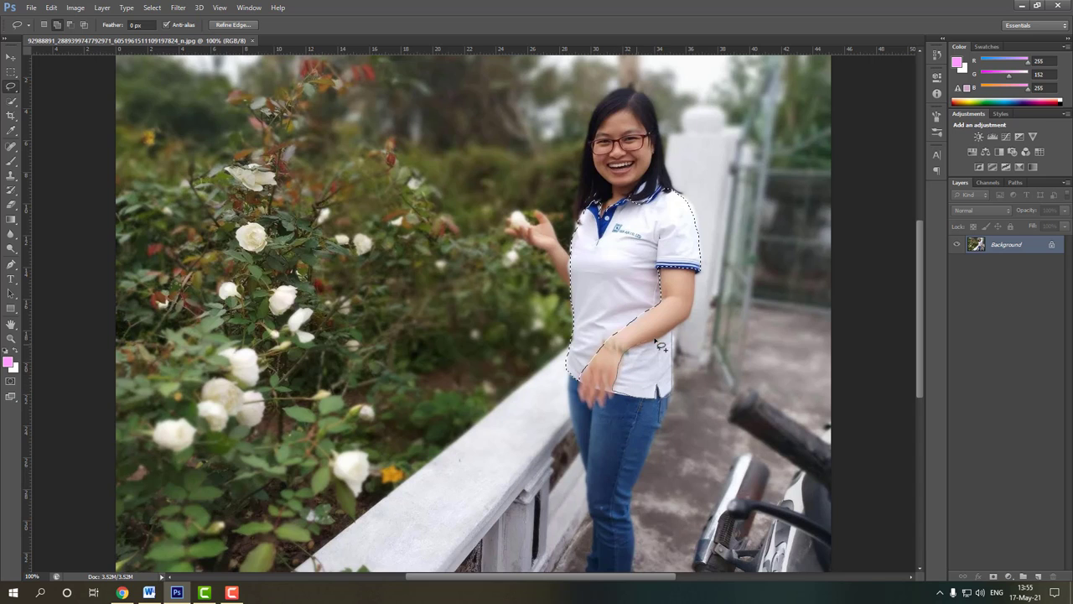
{"action": "left_click_drag", "start_coordinate": [675, 337], "coordinate": [671, 335]}
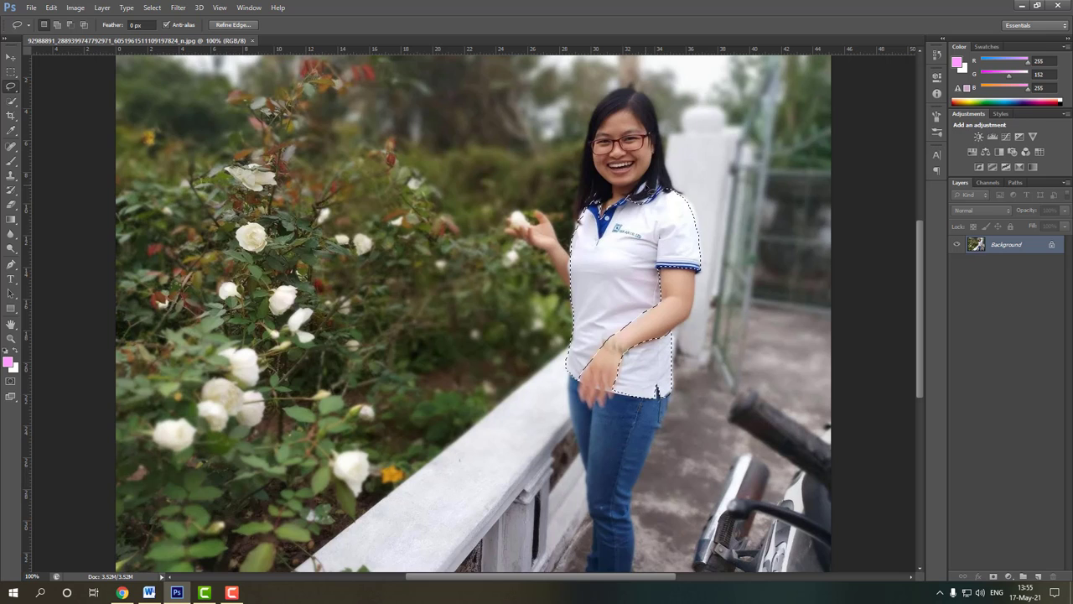
{"action": "key", "text": "shift"}
{"action": "key", "text": "ctrl+j"}
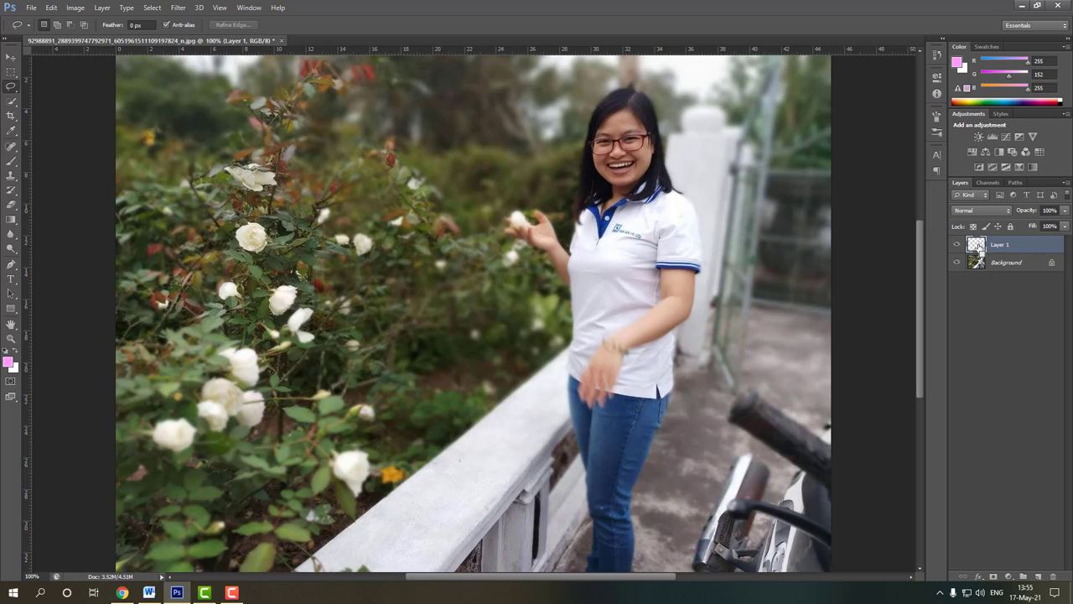
Load Layer 1's shirt outline as a selection, switch to the Move tool, and start opening an image
{"action": "left_click", "coordinate": [985, 250], "text": "ctrl"}
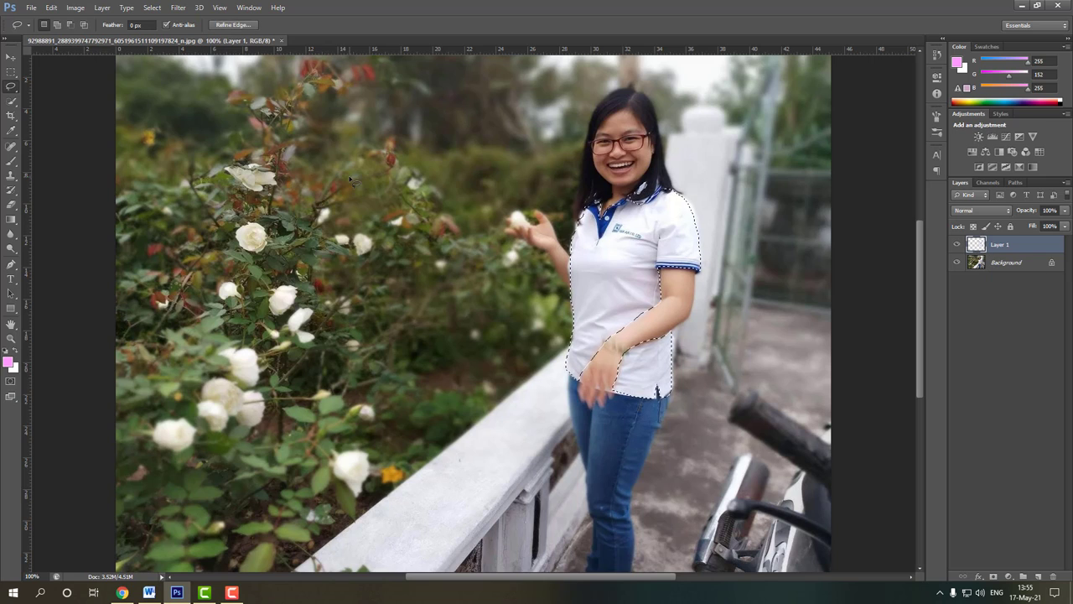
{"action": "left_click", "coordinate": [11, 58]}
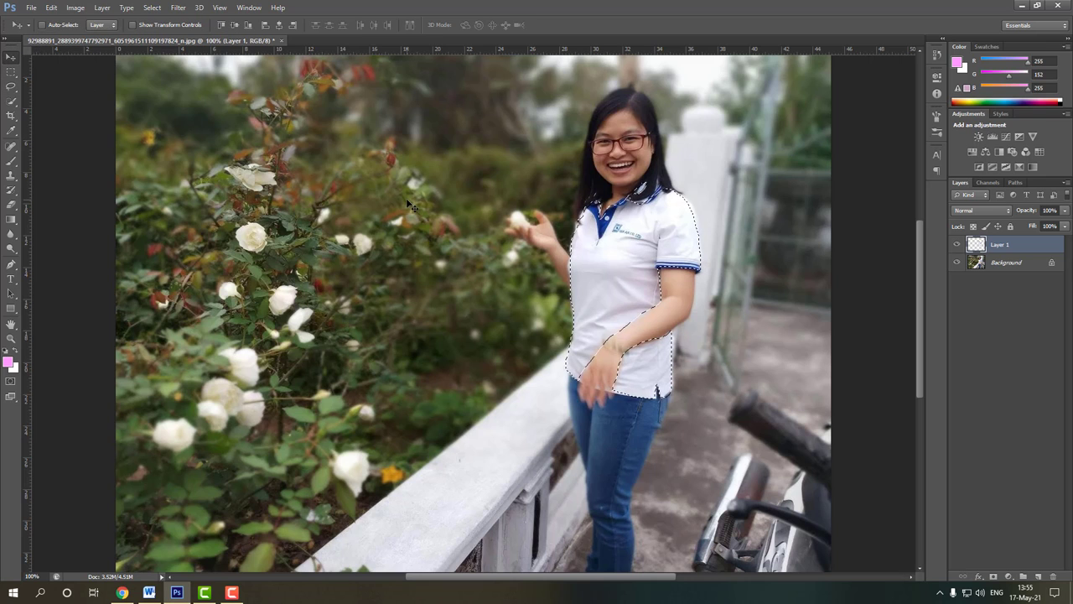
{"action": "key", "text": "ctrl+o"}
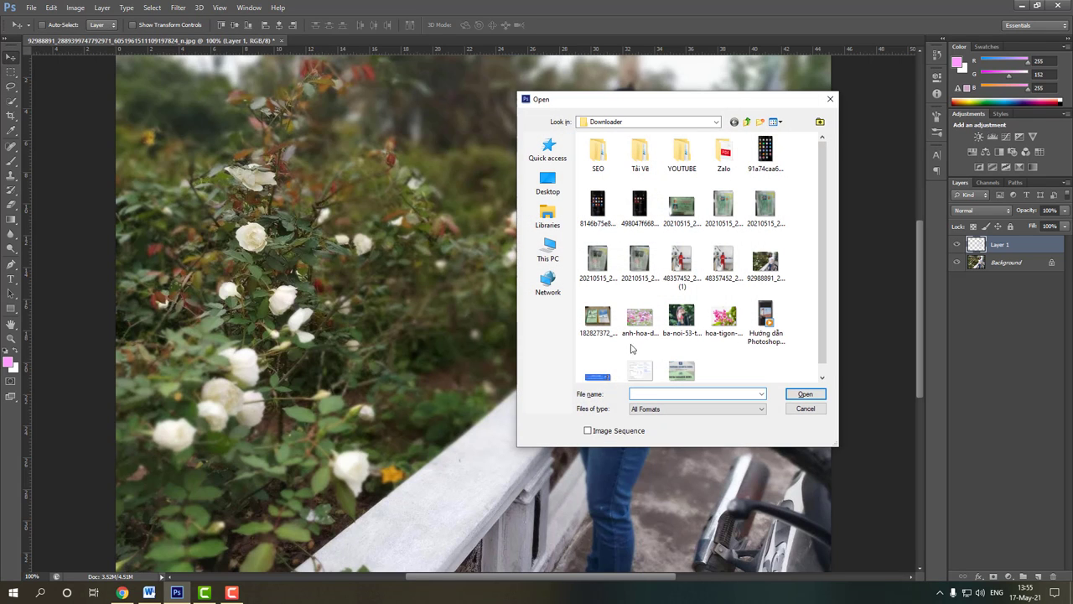
Open hoa-tigon-26994.jpg, select all of it, and drag it into the portrait as Layer 2
{"action": "double_click", "coordinate": [726, 327]}
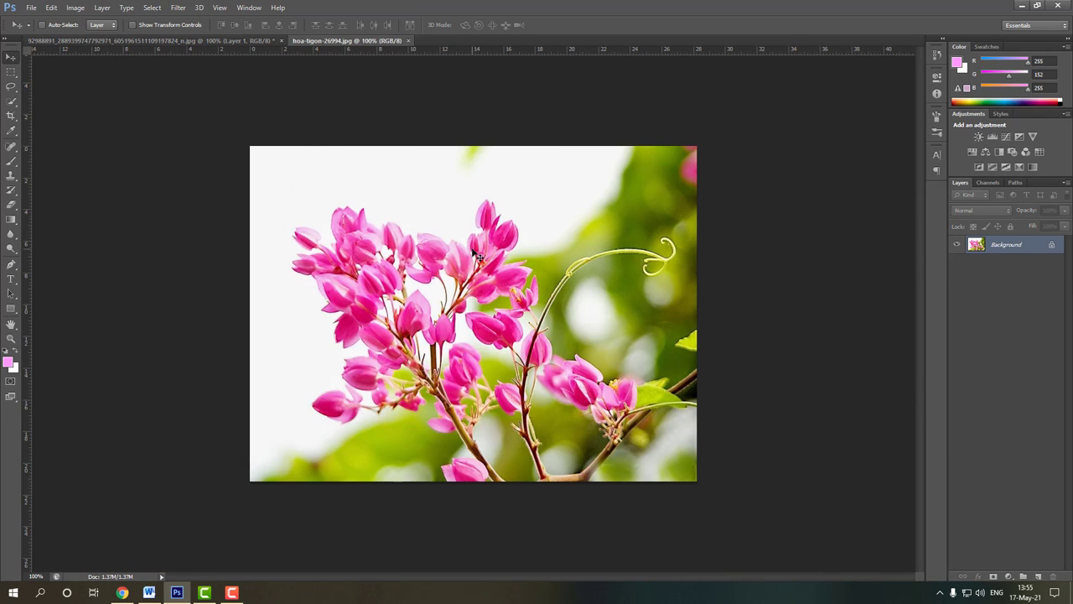
{"action": "left_click_drag", "start_coordinate": [474, 253], "coordinate": [400, 241]}
{"action": "left_click", "coordinate": [533, 221]}
{"action": "key", "text": "ctrl+a"}
{"action": "mouse_move", "coordinate": [524, 226]}
{"action": "left_mouse_down"}
{"action": "mouse_move", "coordinate": [458, 245]}
{"action": "mouse_move", "coordinate": [717, 237]}
{"action": "left_mouse_up"}
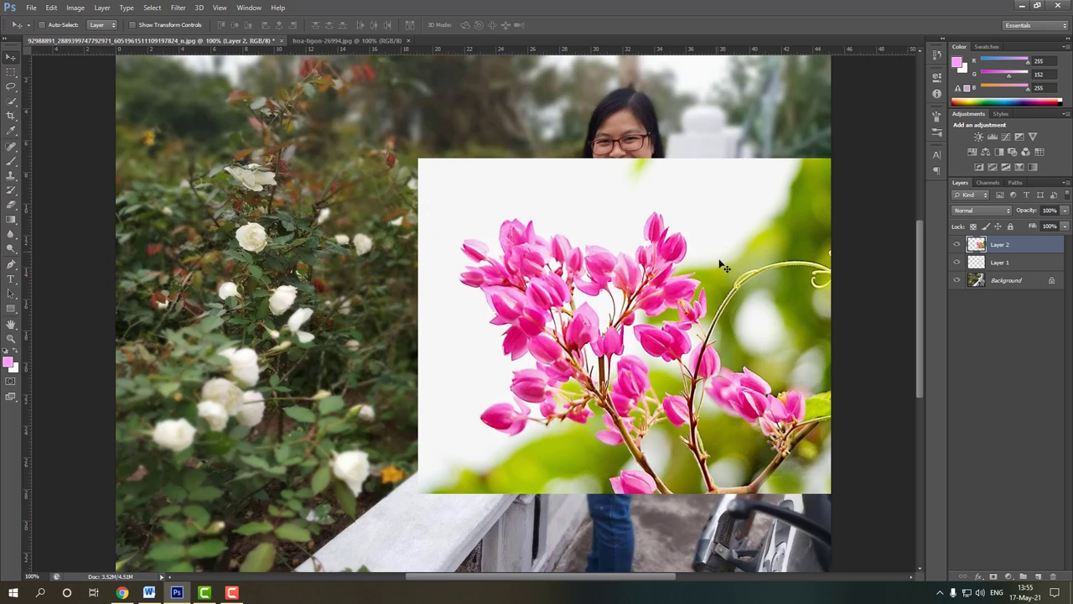
Clip Layer 2 to the shirt layer and move the flowers upward to cover the shirt
{"action": "right_click", "coordinate": [1019, 246]}
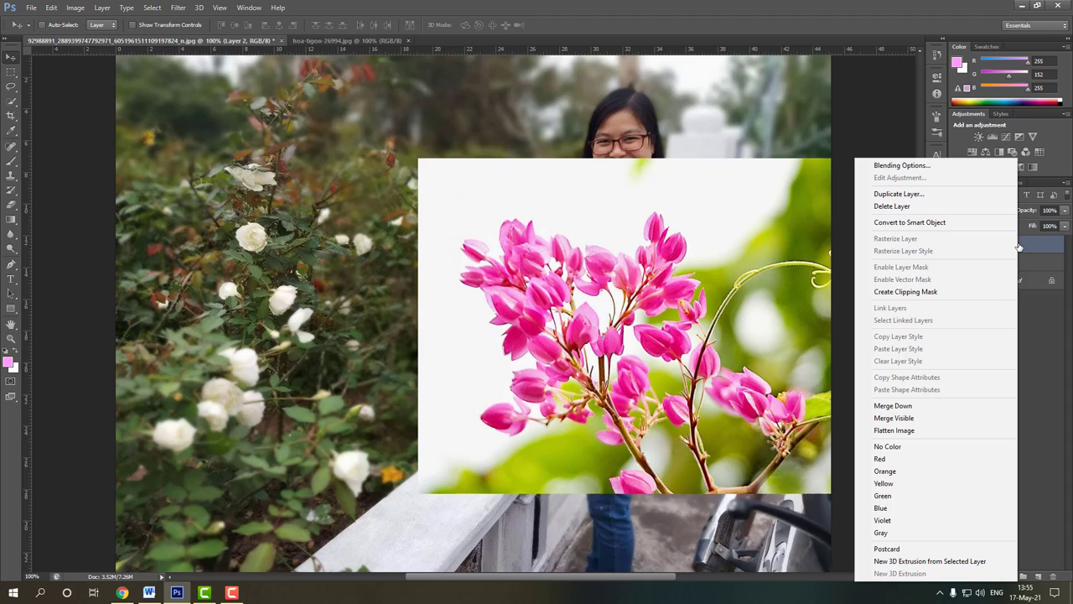
{"action": "left_click", "coordinate": [971, 297]}
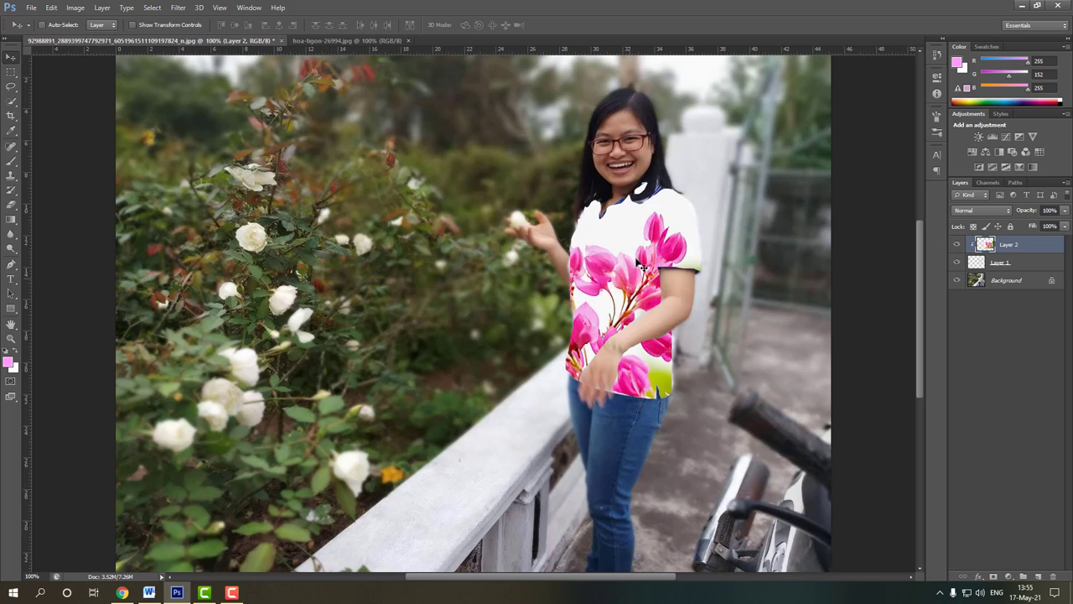
{"action": "mouse_move", "coordinate": [661, 294]}
{"action": "left_mouse_down"}
{"action": "mouse_move", "coordinate": [686, 186]}
{"action": "mouse_move", "coordinate": [661, 170]}
{"action": "left_mouse_up"}
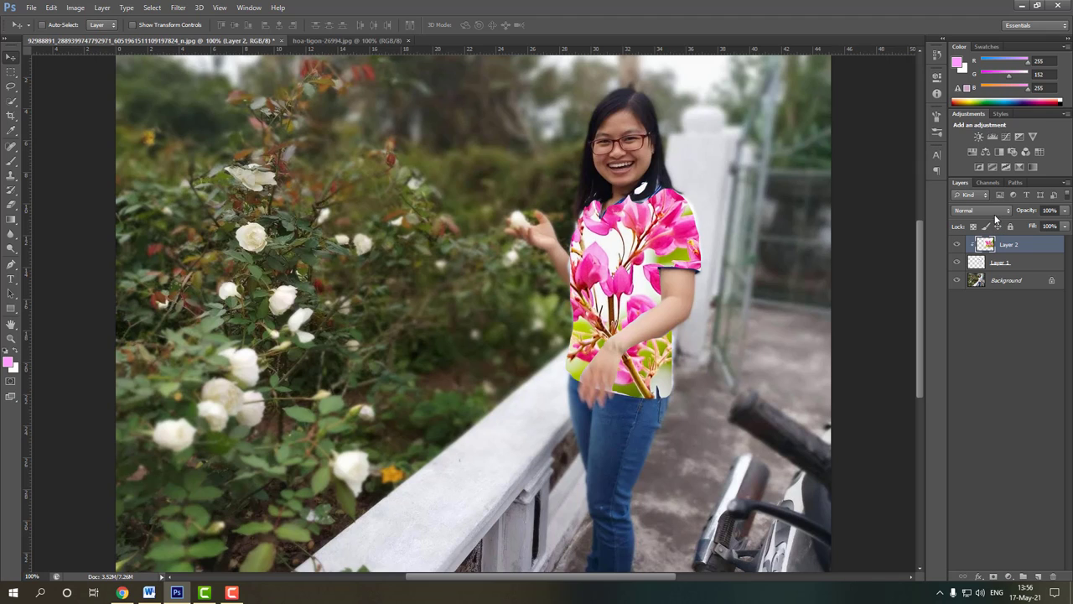
Try Dissolve and Darken on the flower layer, then settle on the Multiply blend mode
{"action": "left_click", "coordinate": [993, 212]}
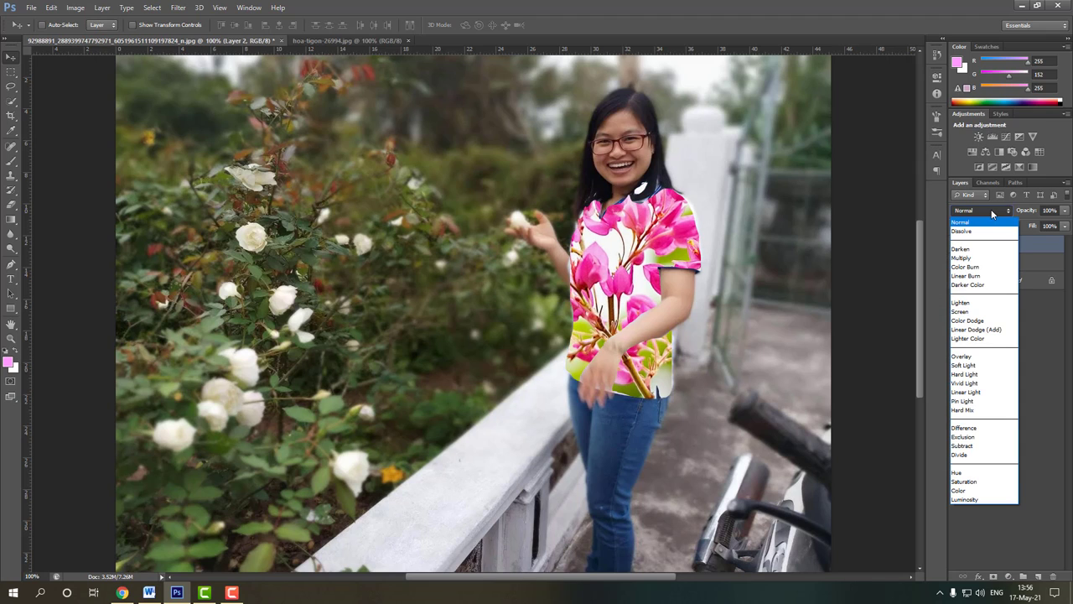
{"action": "left_click", "coordinate": [972, 230]}
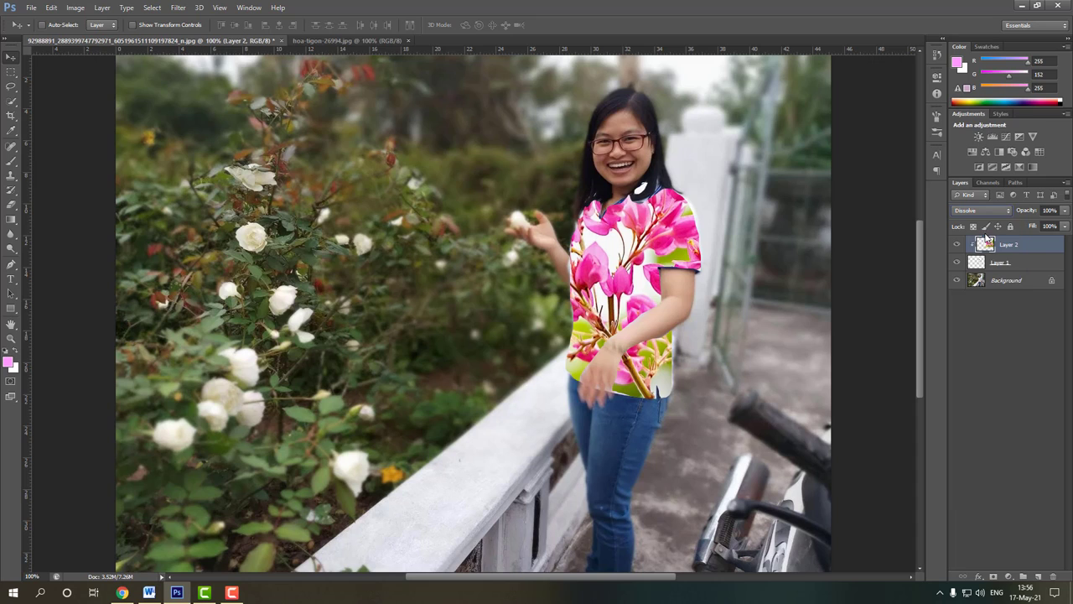
{"action": "left_click", "coordinate": [986, 214]}
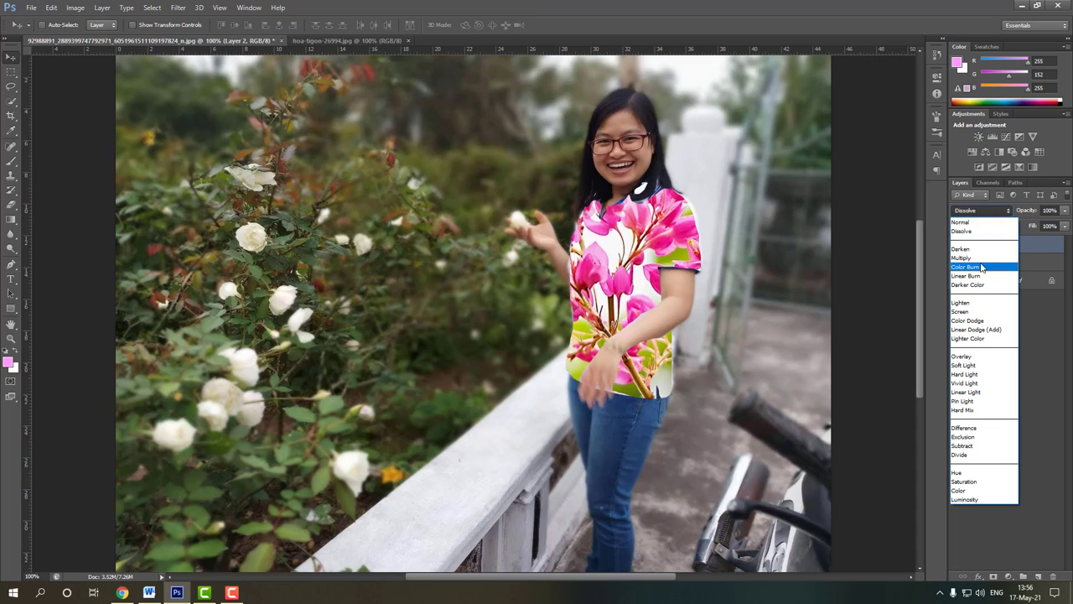
{"action": "left_click", "coordinate": [980, 257]}
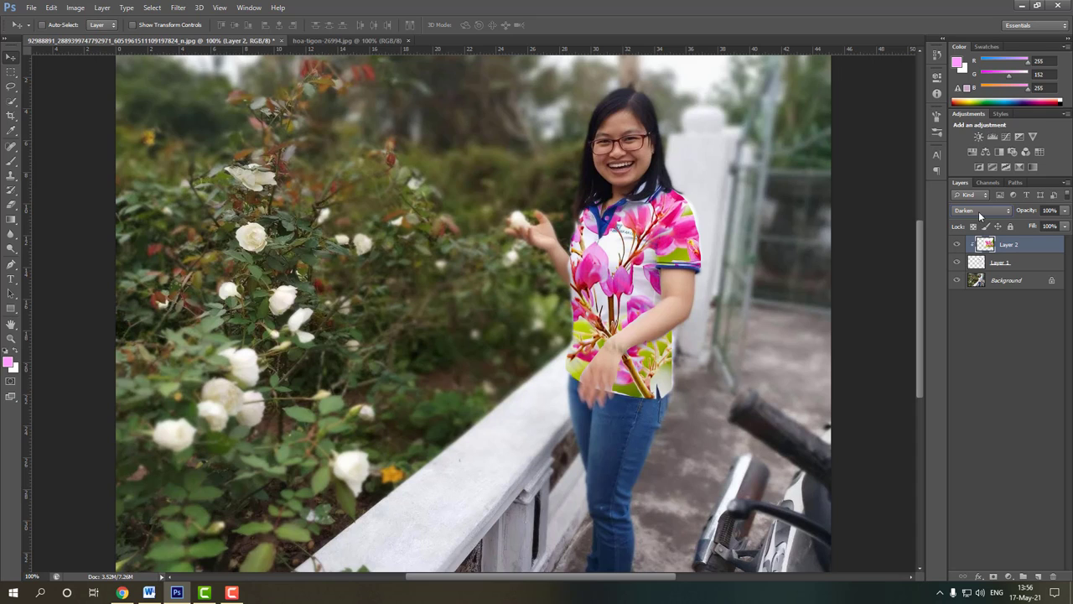
{"action": "left_click", "coordinate": [979, 216]}
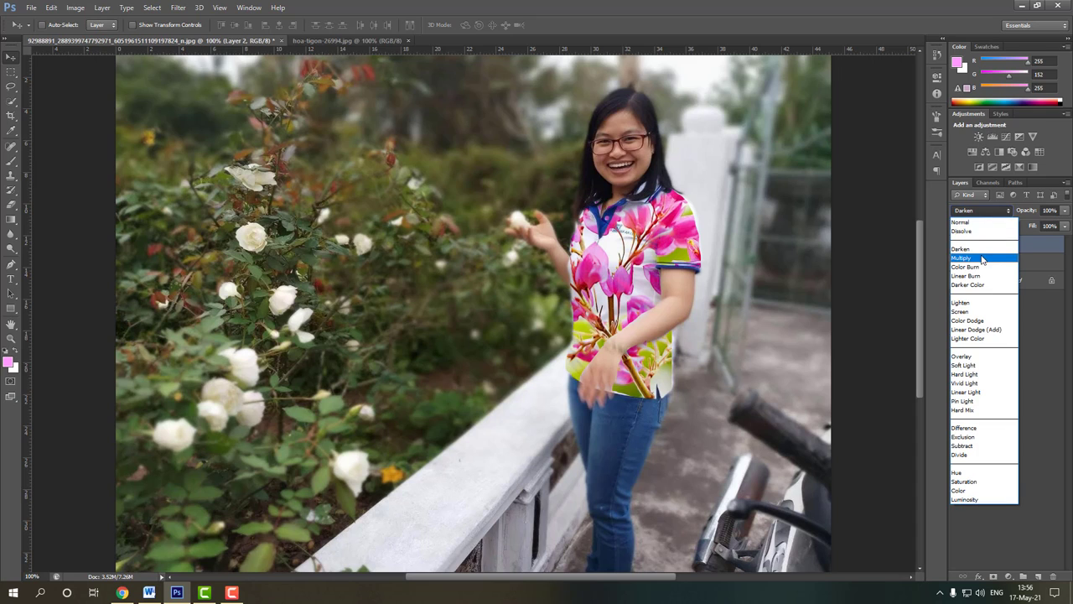
{"action": "left_click", "coordinate": [981, 264]}
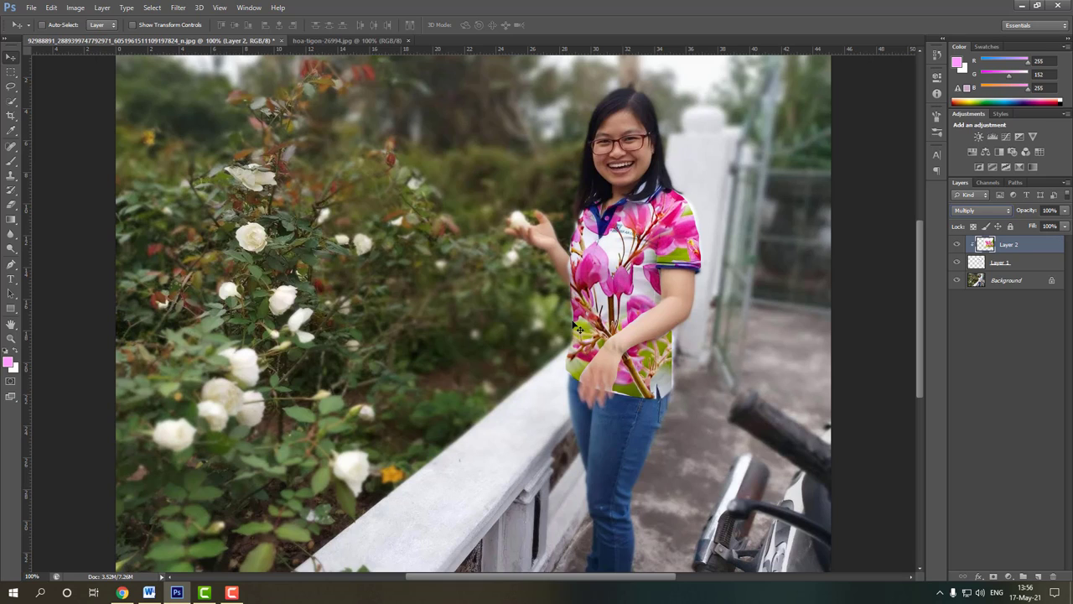
{"action": "left_click", "coordinate": [1066, 212]}
Set the flower layer's opacity to 89%
{"action": "left_click", "coordinate": [1051, 225]}
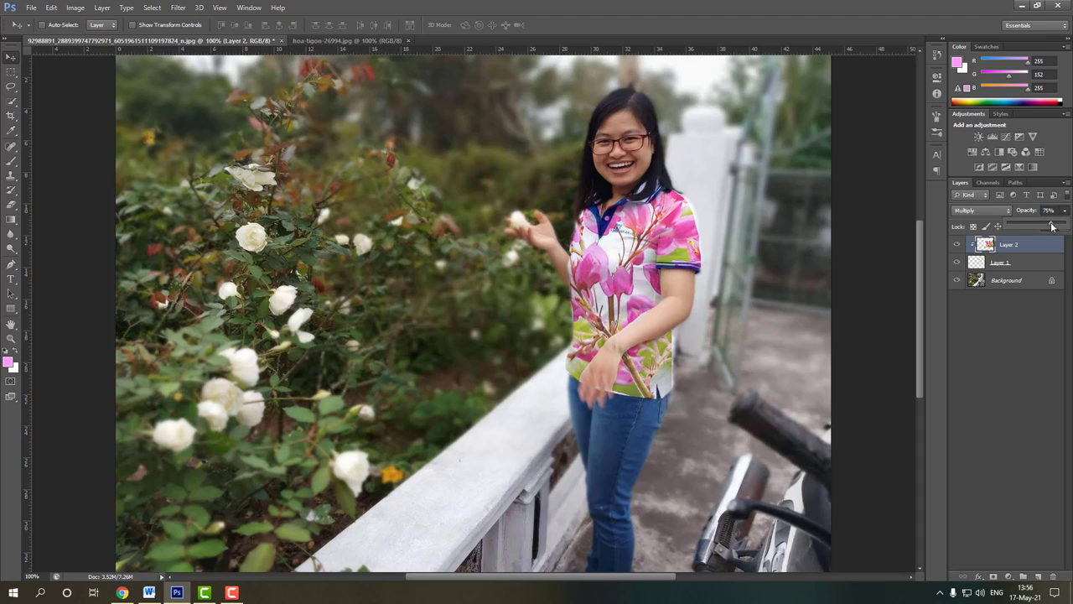
{"action": "left_click_drag", "start_coordinate": [1052, 226], "coordinate": [1058, 226]}
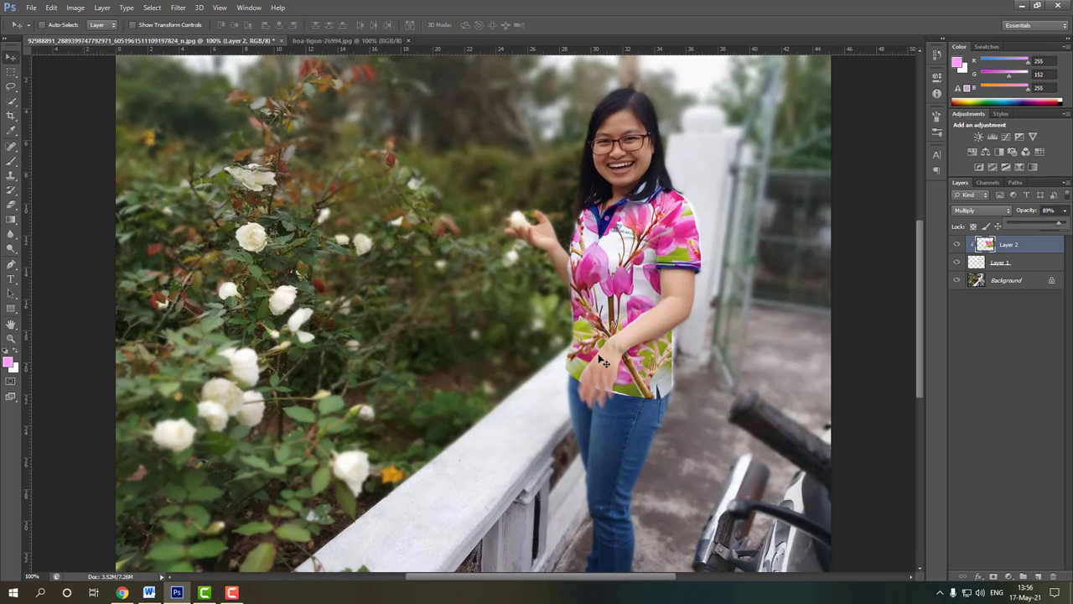
{"action": "left_click", "coordinate": [957, 244]}
Toggle the flower layer's visibility repeatedly to compare the shirt before and after
{"action": "left_click", "coordinate": [958, 244]}
{"action": "left_click", "coordinate": [958, 244]}
{"action": "left_click", "coordinate": [958, 244]}
{"action": "left_click", "coordinate": [958, 244]}
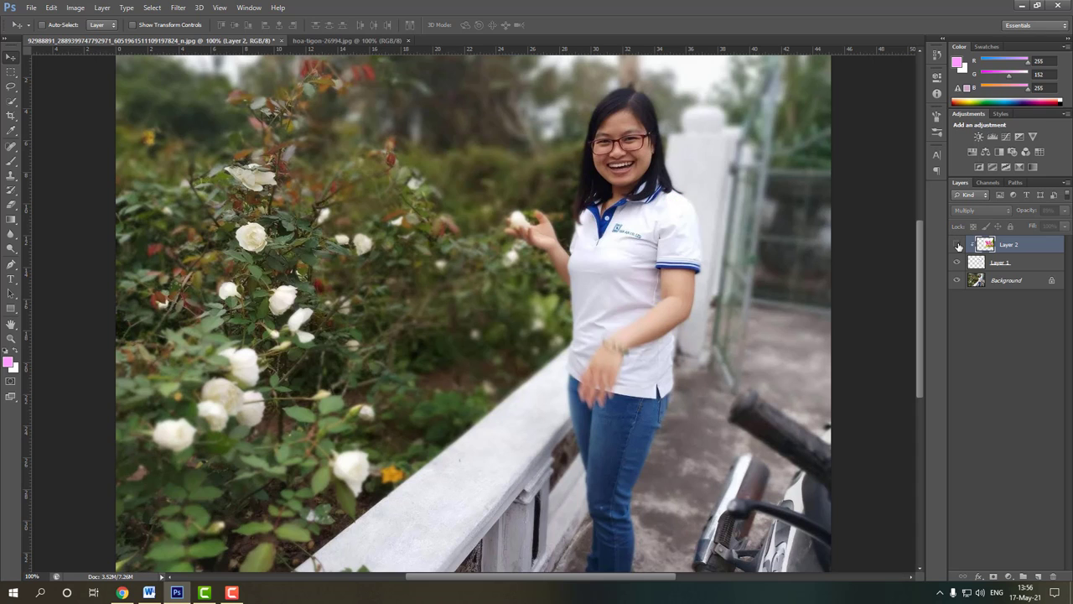
{"action": "left_click", "coordinate": [958, 244]}
{"action": "left_click", "coordinate": [957, 244]}
{"action": "left_click", "coordinate": [958, 244]}
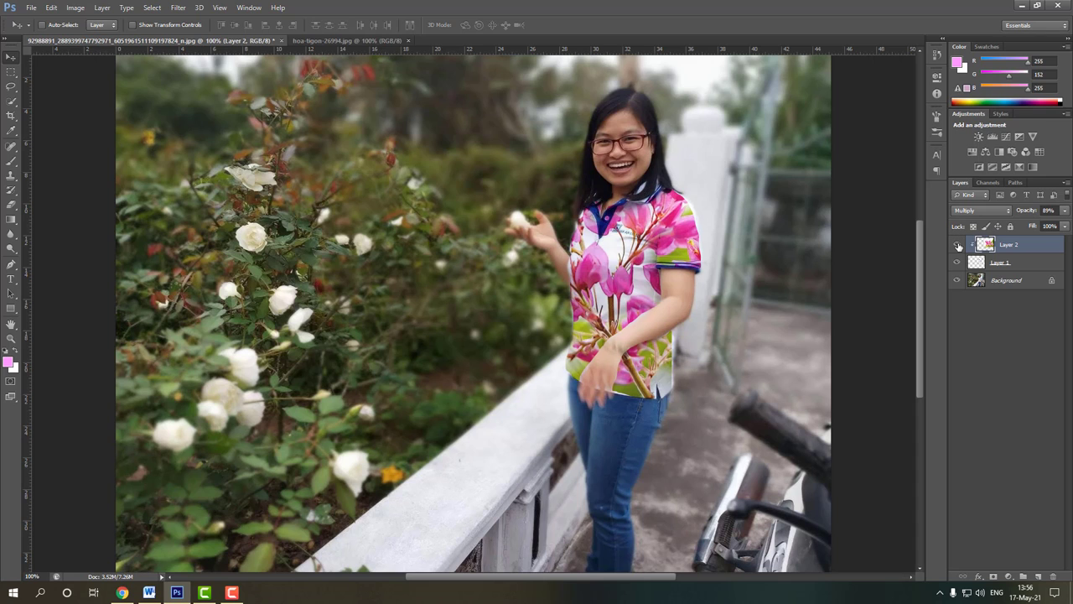